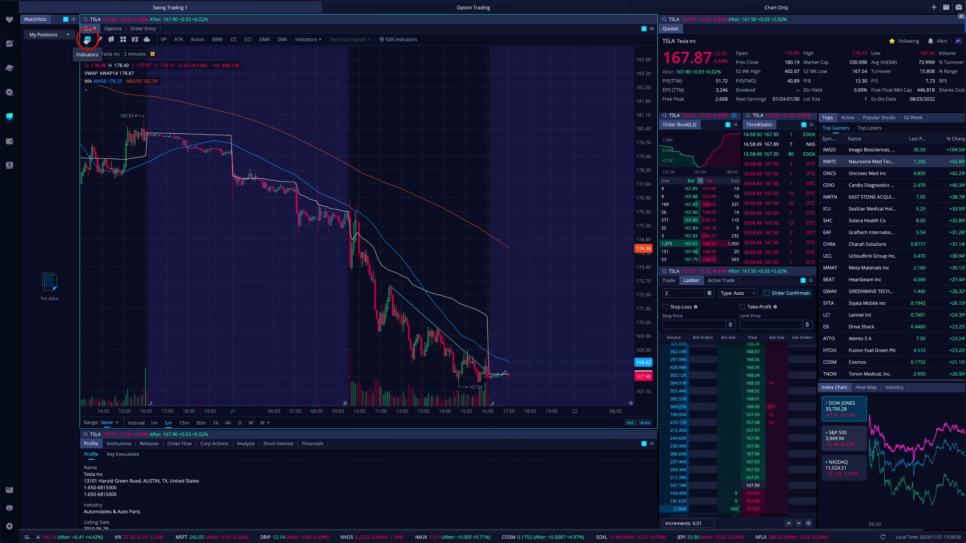
# Open the full Indicators and Signals settings window from the chart's indicator list
pyautogui.click(87, 42)
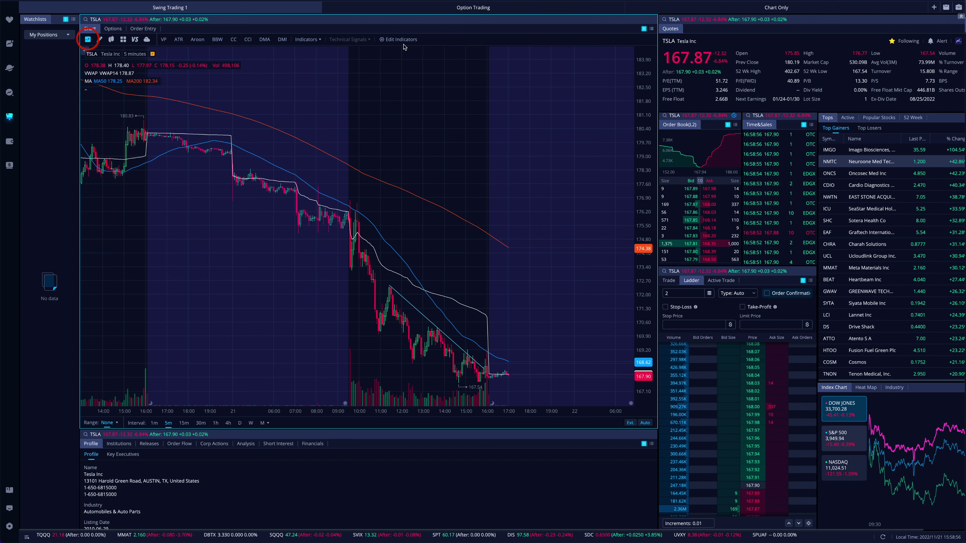
pyautogui.click(317, 41)
pyautogui.scroll(-5, 326, 83)
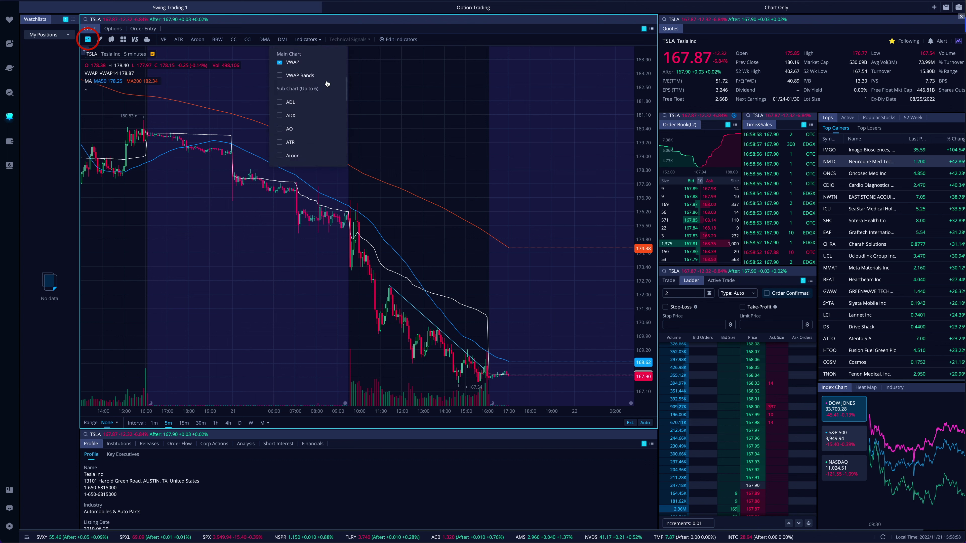
pyautogui.scroll(10, 322, 137)
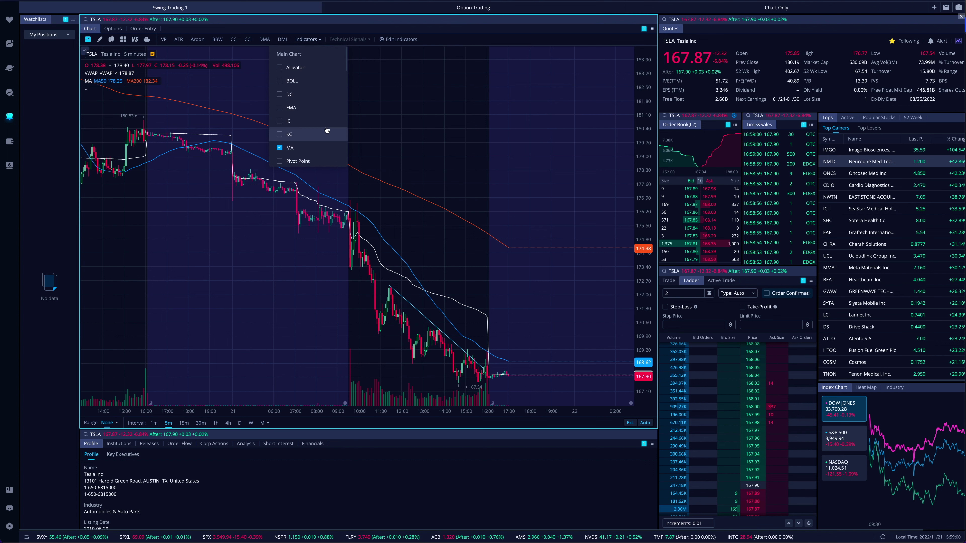
pyautogui.click(395, 40)
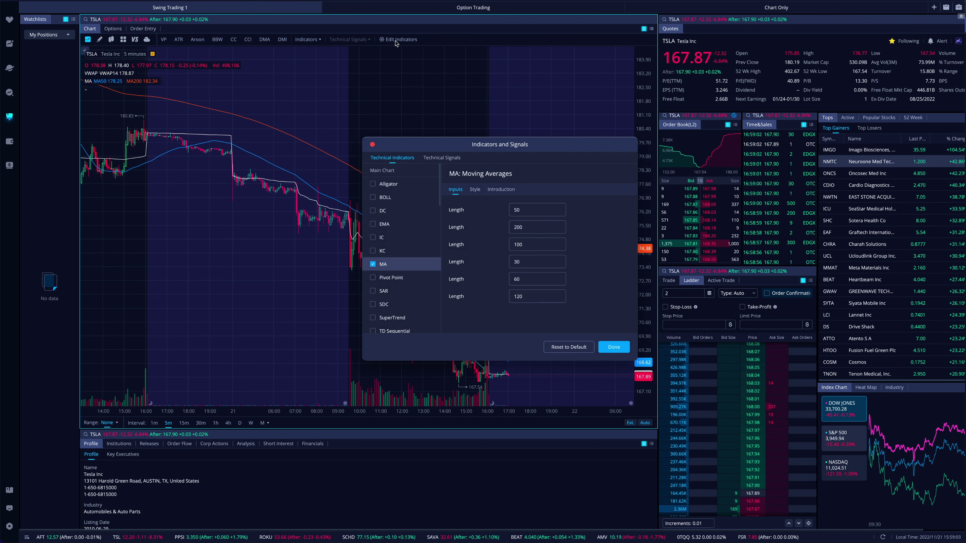
# Move the settings window aside and add Volume Profile from the Main Chart list
pyautogui.moveTo(632, 142); pyautogui.dragTo(556, 92)
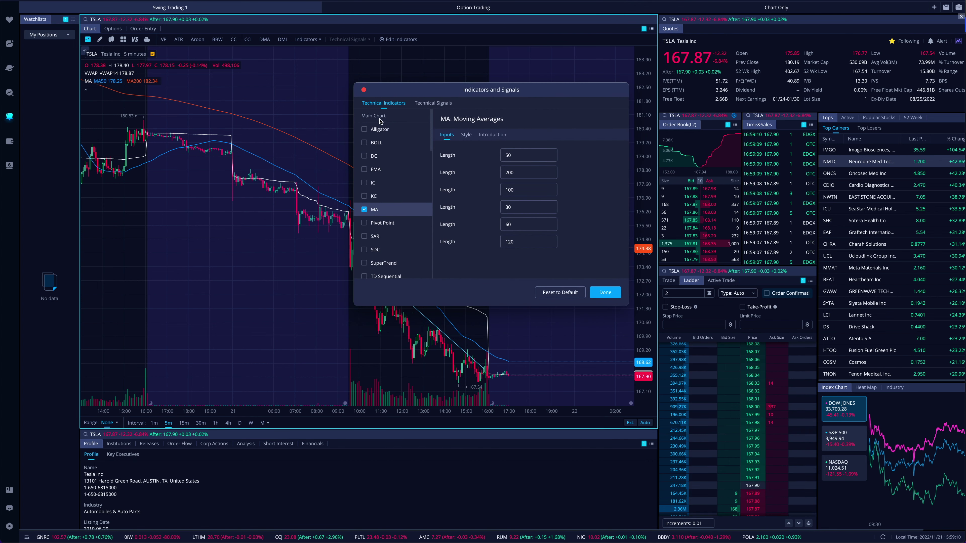
pyautogui.scroll(-4, 369, 191)
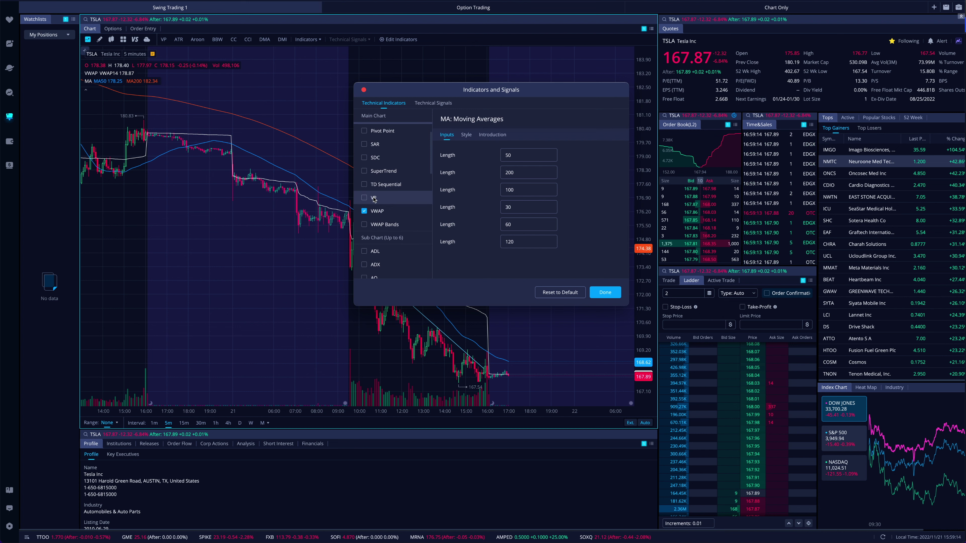
pyautogui.click(386, 201)
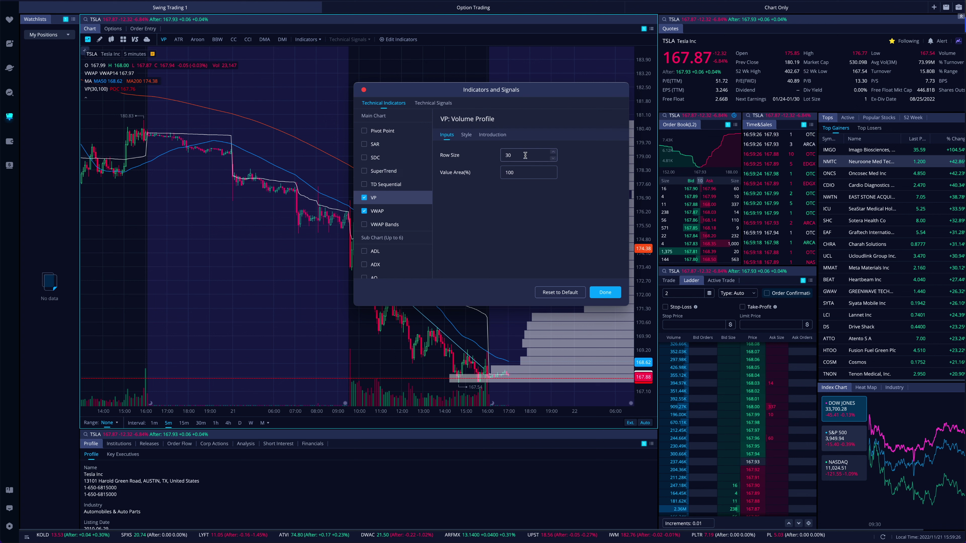
# Move the window clear of the profile and step the VP row size up to 40, then down
pyautogui.moveTo(538, 92); pyautogui.dragTo(369, 102)
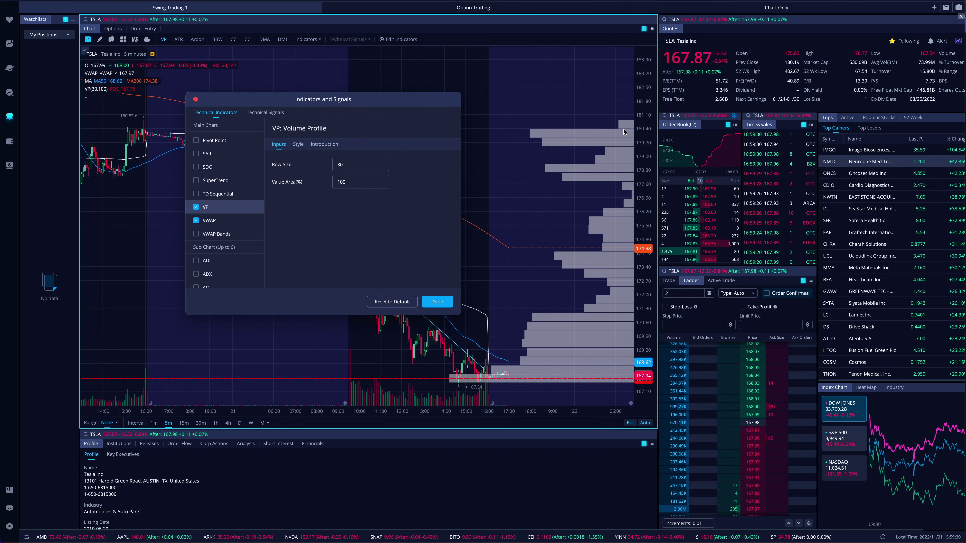
pyautogui.click(385, 163)
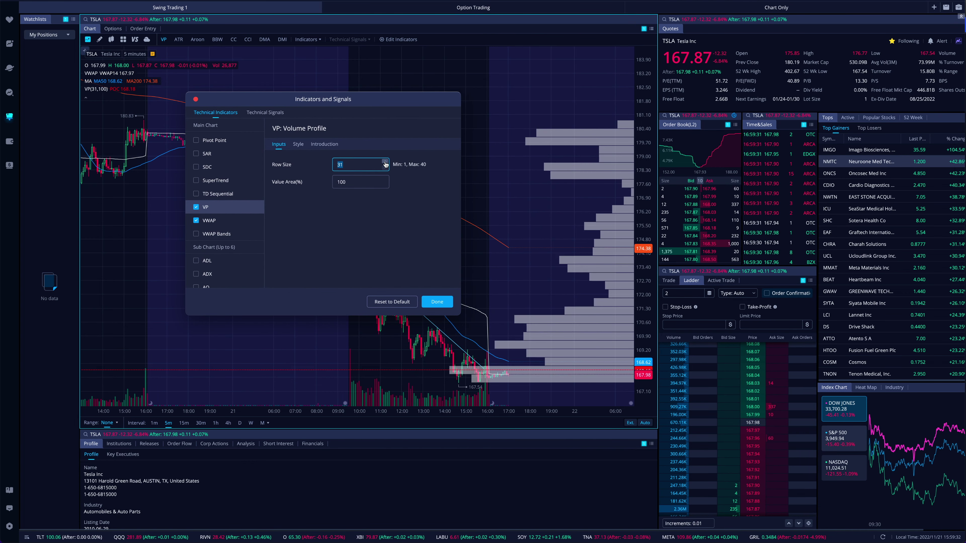
pyautogui.click(385, 163)
pyautogui.click(385, 164)
pyautogui.click(385, 163)
pyautogui.click(384, 163)
pyautogui.click(385, 163)
pyautogui.click(385, 163)
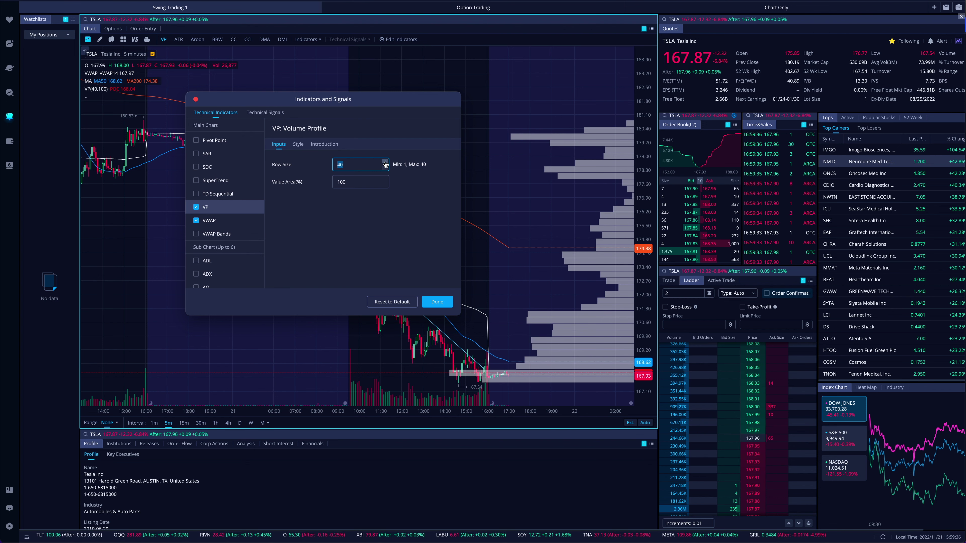
pyautogui.click(385, 168)
pyautogui.click(385, 168)
pyautogui.click(385, 167)
pyautogui.click(385, 167)
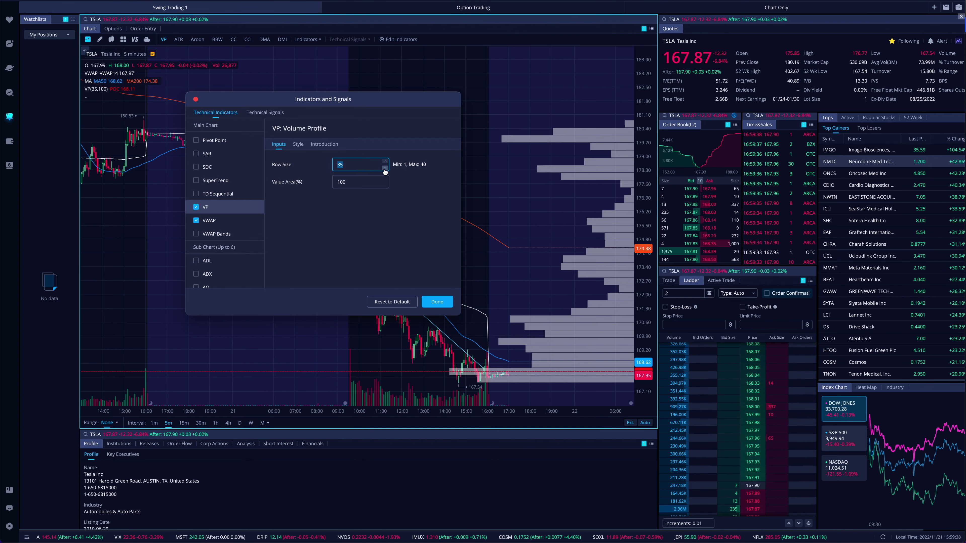
pyautogui.click(385, 168)
pyautogui.click(385, 168)
pyautogui.click(385, 168)
pyautogui.click(385, 167)
pyautogui.click(385, 169)
pyautogui.click(385, 170)
pyautogui.click(384, 170)
pyautogui.click(384, 170)
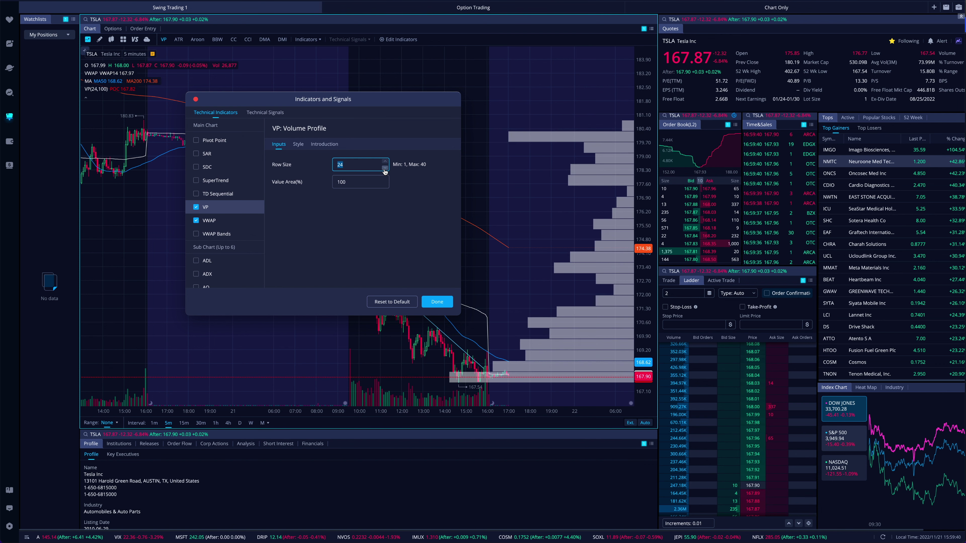
pyautogui.click(384, 169)
pyautogui.click(384, 169)
pyautogui.click(384, 169)
pyautogui.click(384, 169)
pyautogui.click(384, 169)
pyautogui.click(385, 169)
pyautogui.click(384, 169)
pyautogui.click(384, 169)
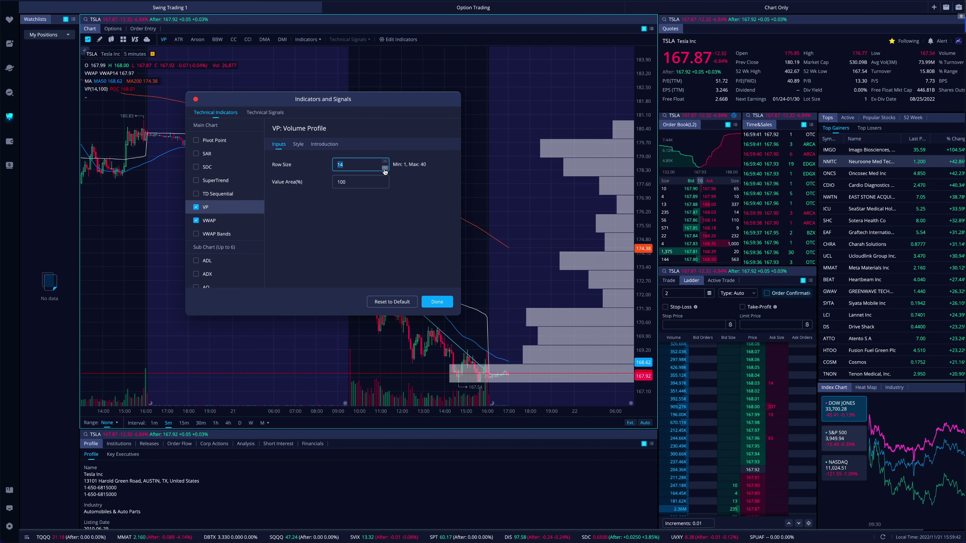
pyautogui.click(384, 170)
pyautogui.click(384, 169)
pyautogui.click(384, 169)
# Raise the VP row size back to 30, keeping value area at 100
pyautogui.click(385, 162)
pyautogui.click(385, 162)
pyautogui.click(385, 162)
pyautogui.click(385, 162)
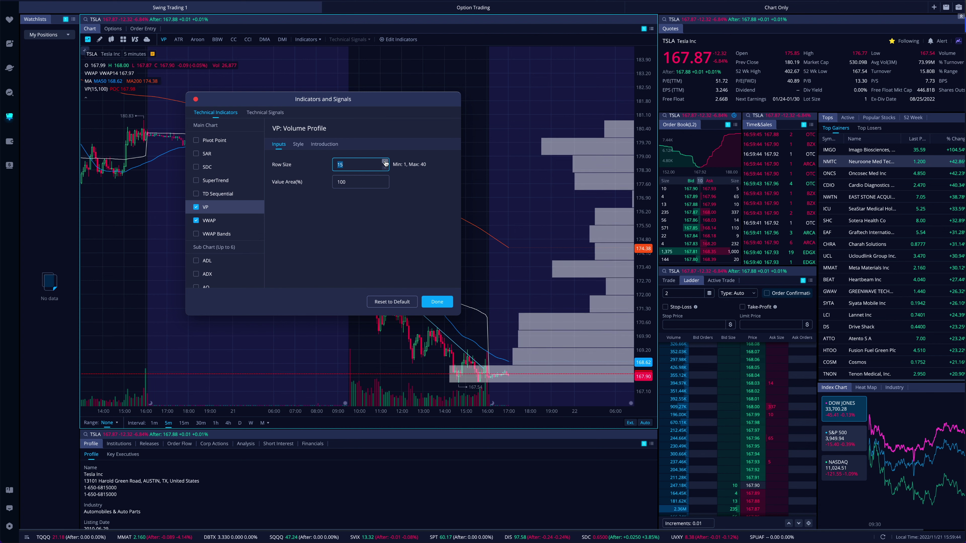
pyautogui.click(385, 162)
pyautogui.click(385, 162)
pyautogui.click(385, 162)
pyautogui.click(384, 162)
pyautogui.click(385, 162)
pyautogui.click(384, 162)
pyautogui.click(385, 162)
pyautogui.click(385, 162)
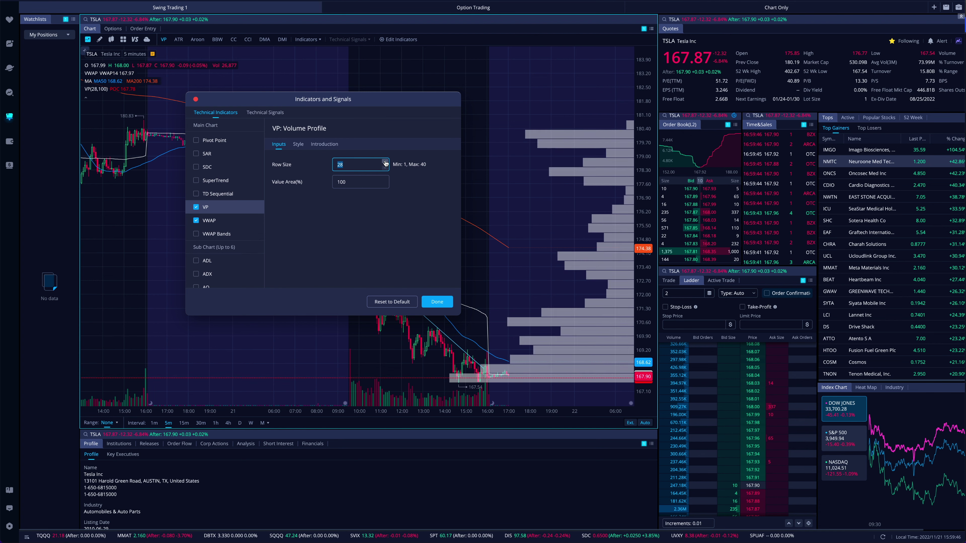
pyautogui.click(385, 162)
pyautogui.click(385, 162)
pyautogui.click(385, 162)
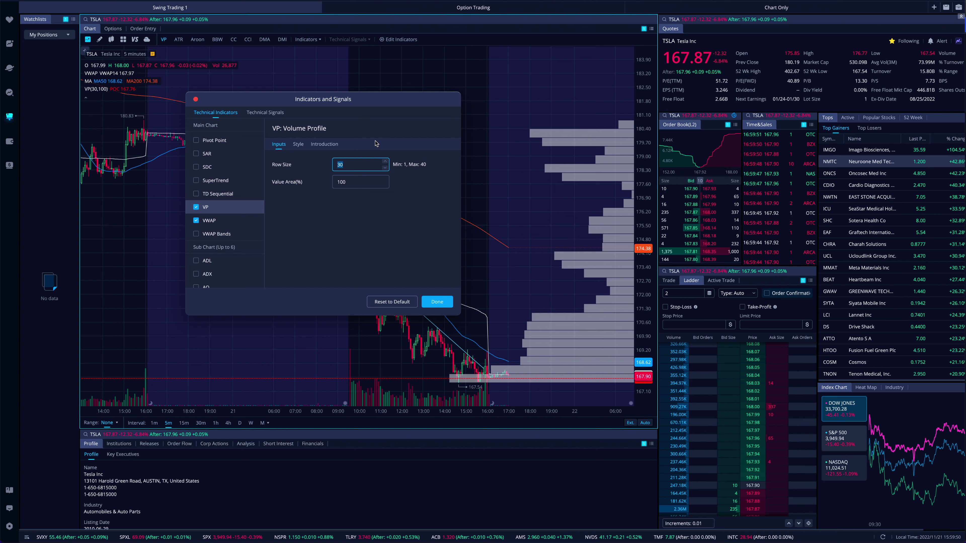
pyautogui.click(351, 183)
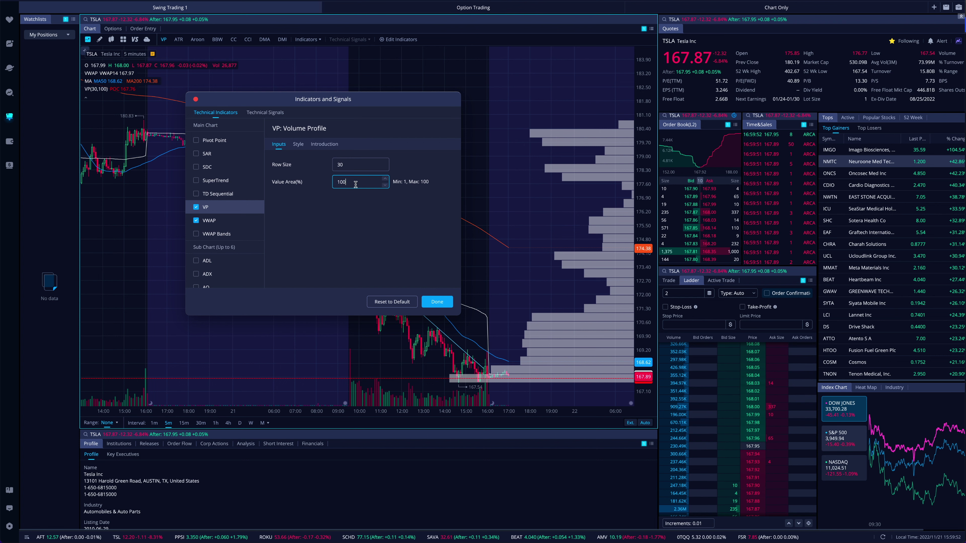
pyautogui.click(298, 145)
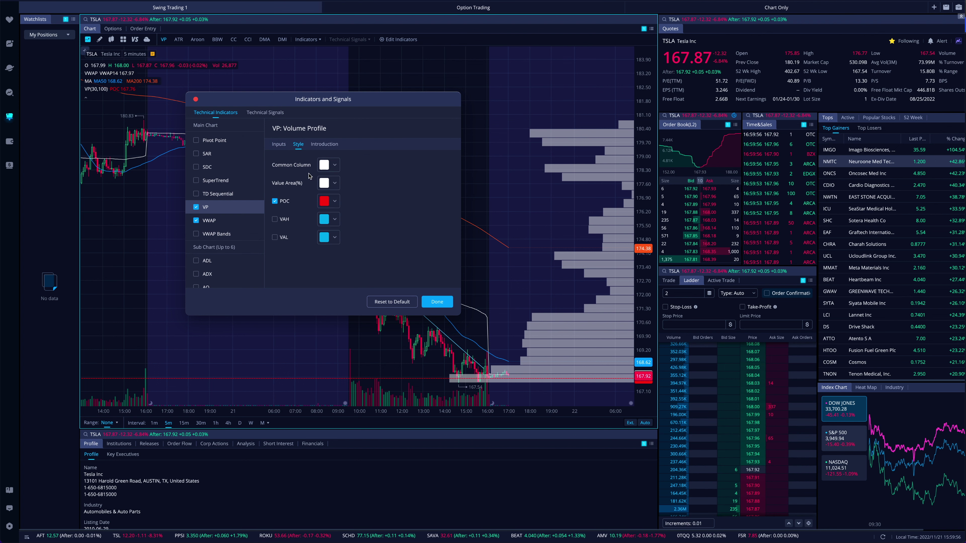
# Keep the common bars white and leave the VAH and VAL lines switched off
pyautogui.click(332, 166)
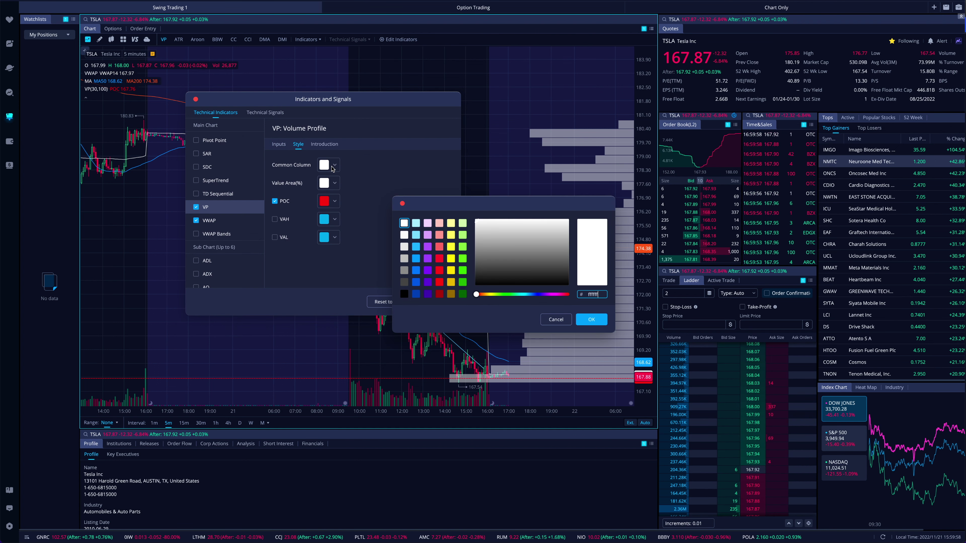
pyautogui.click(592, 320)
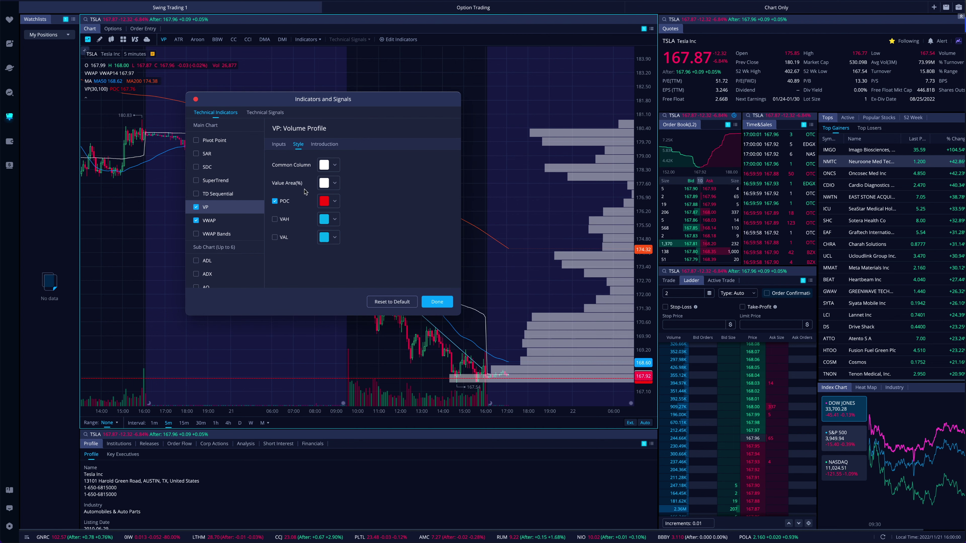
pyautogui.click(275, 220)
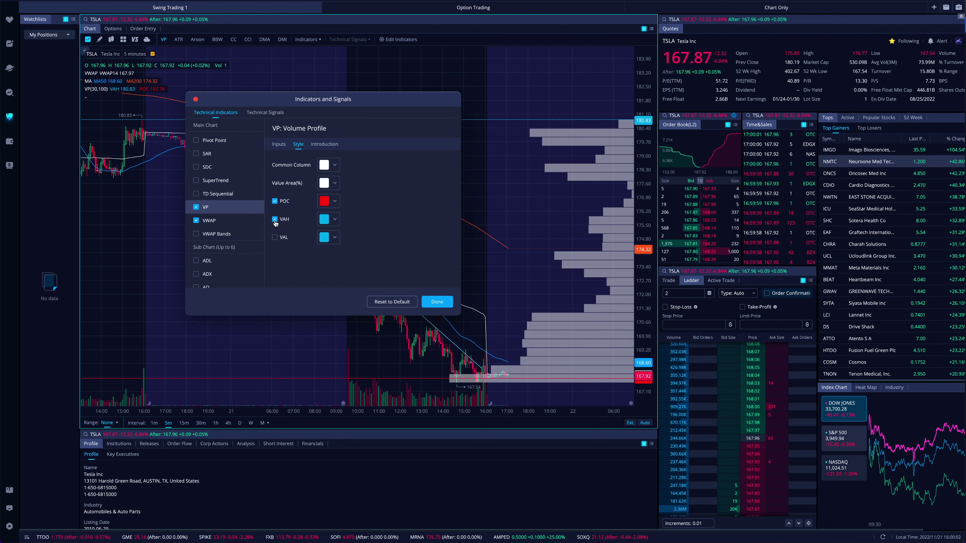
pyautogui.click(275, 237)
pyautogui.click(274, 237)
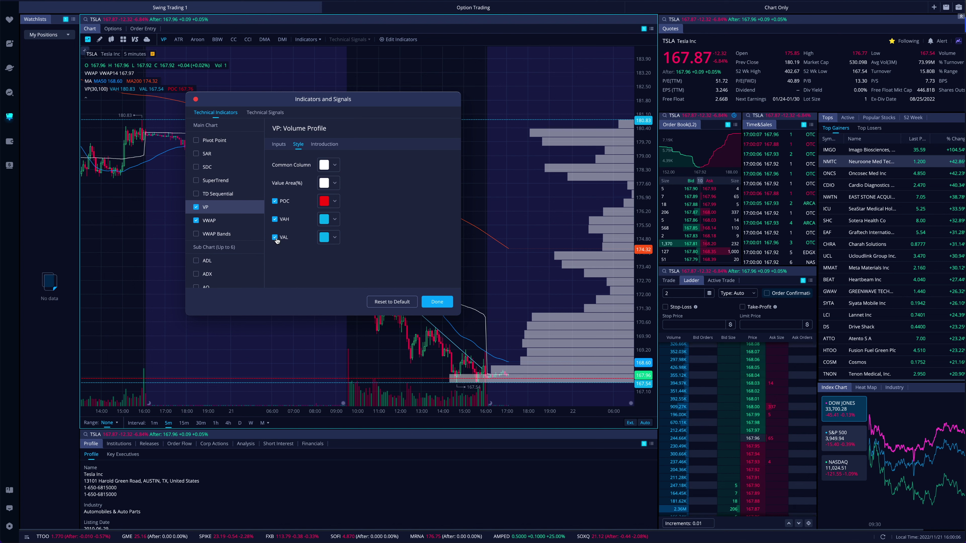
pyautogui.click(275, 220)
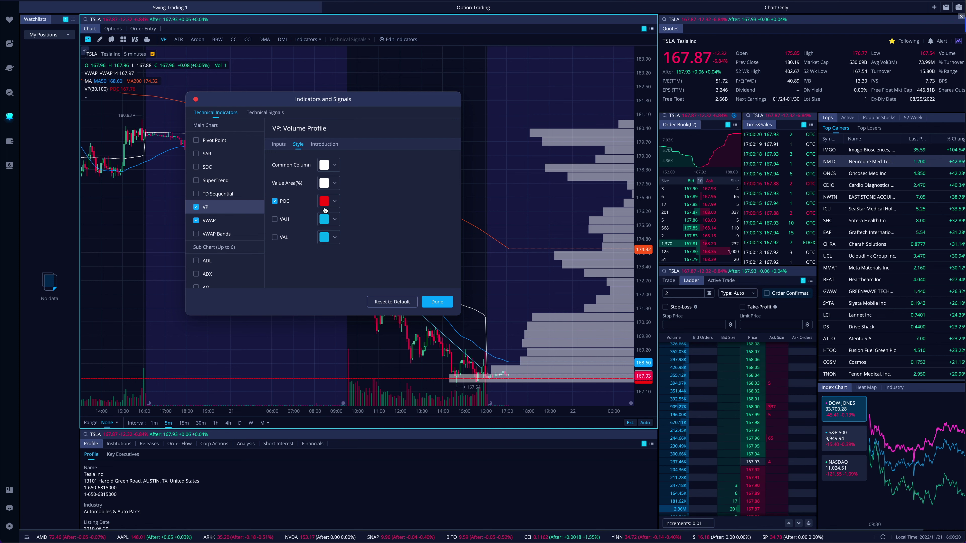
# Keep red as the POC line colour and view the Volume Profile description
pyautogui.click(335, 202)
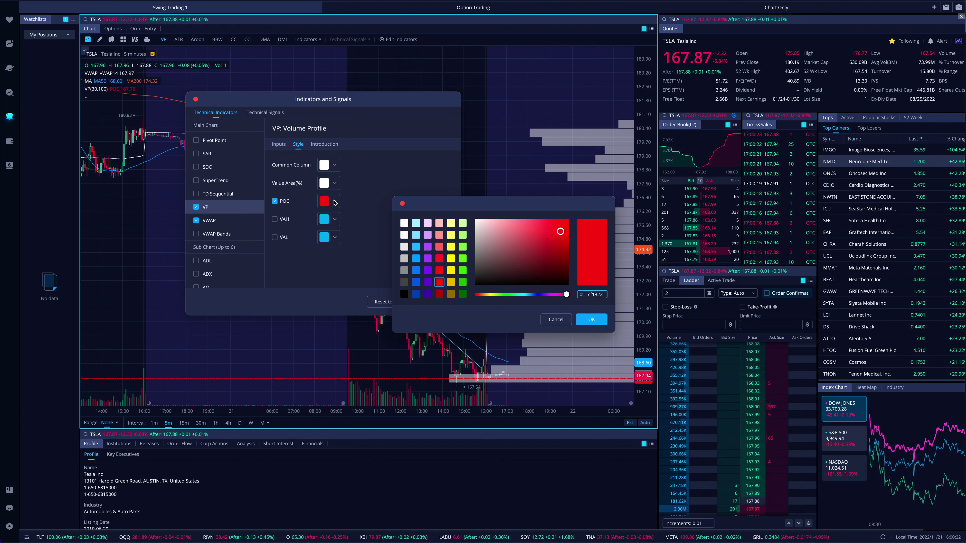
pyautogui.click(591, 320)
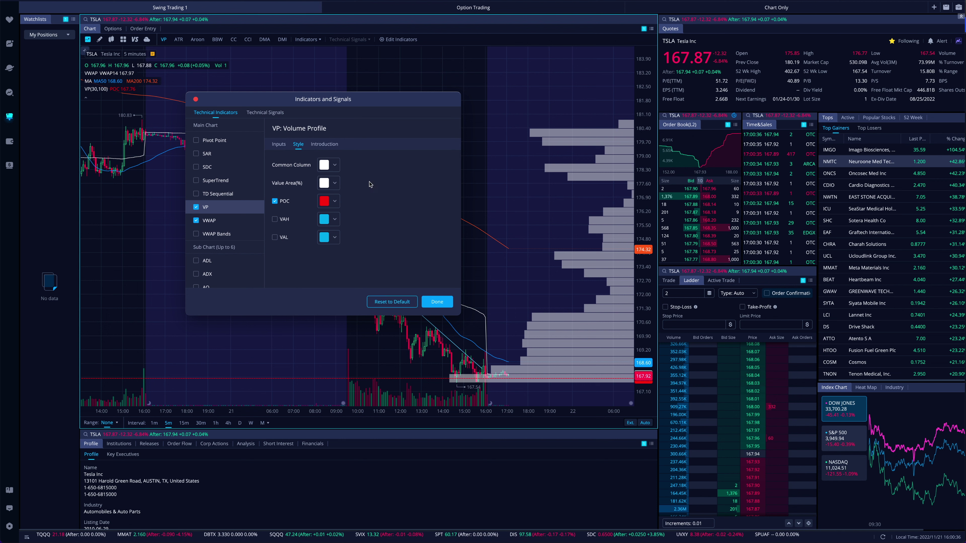
pyautogui.click(320, 144)
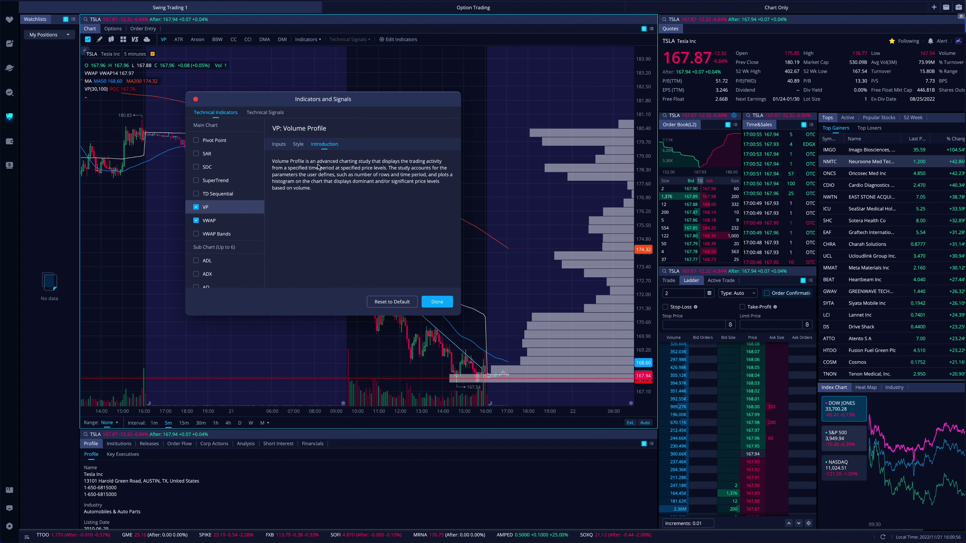
# Check row size 30 and value area 100 on the Inputs tab, then close the settings
pyautogui.click(279, 144)
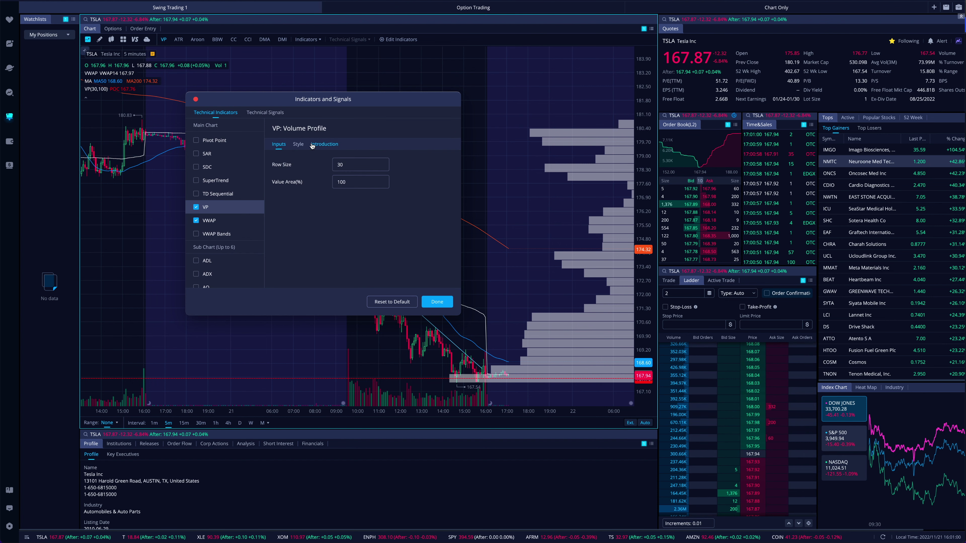
pyautogui.click(437, 302)
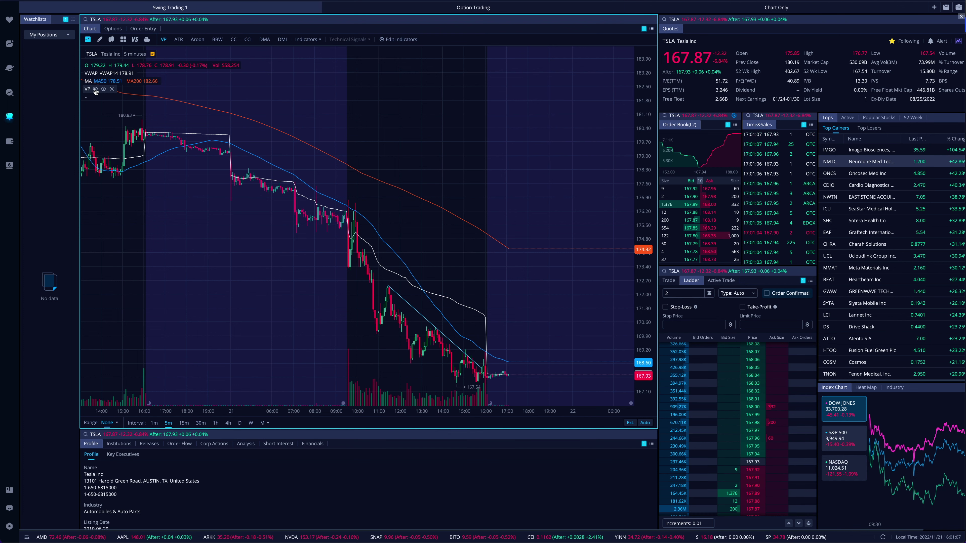
# Unhide the VP bars with the legend eye icon, then reopen and close its settings
pyautogui.click(95, 90)
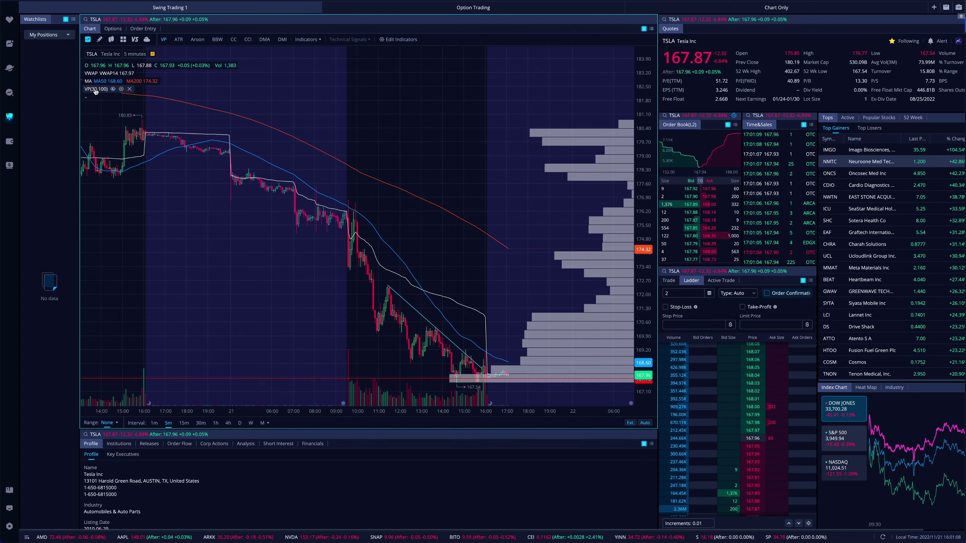
pyautogui.click(121, 89)
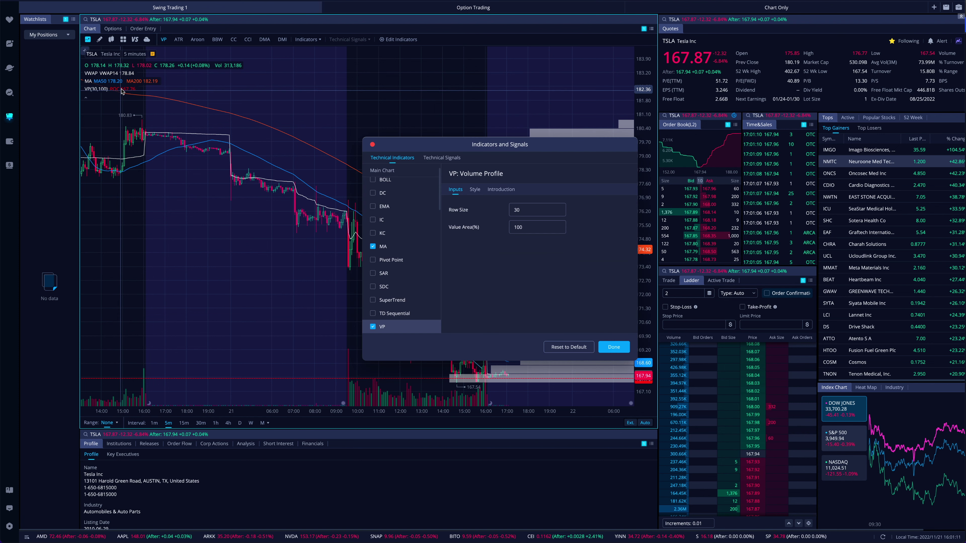
pyautogui.click(613, 347)
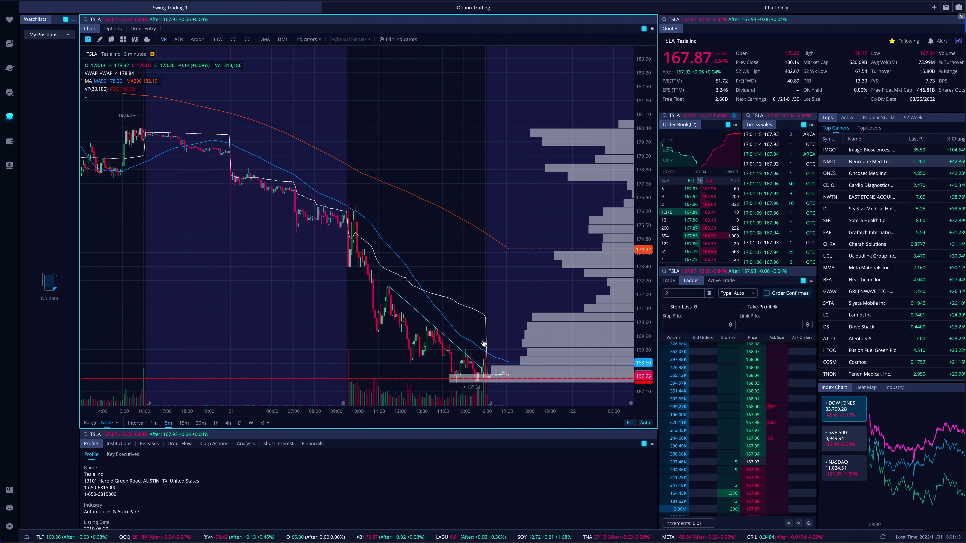
# Zoom out and pan the 5-minute TSLA chart across several days, then switch to daily candles
pyautogui.scroll(-6, 484, 344)
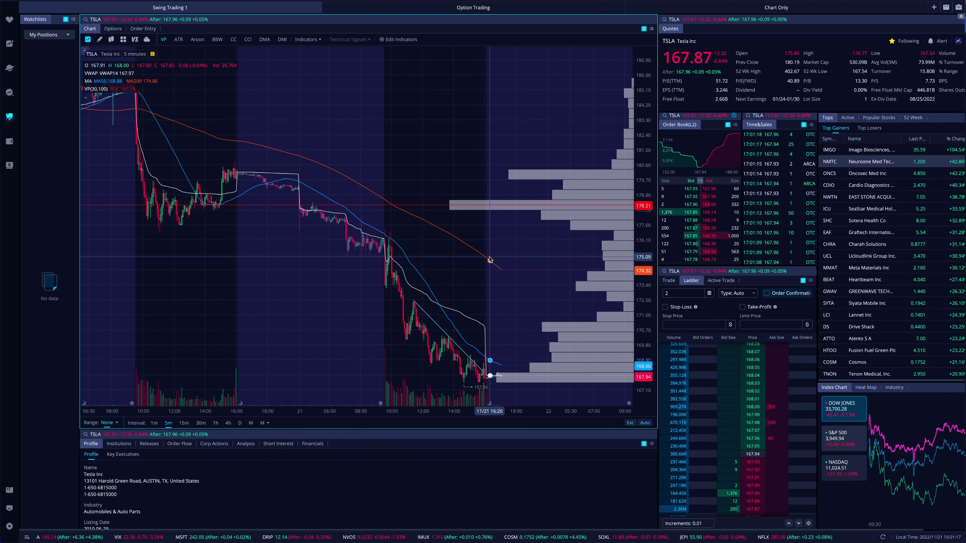
pyautogui.scroll(-4, 490, 260)
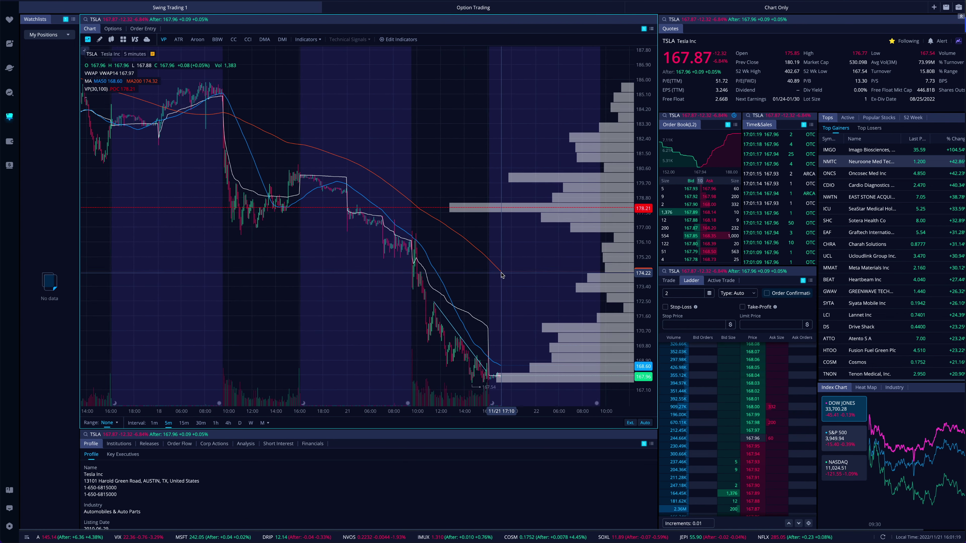
pyautogui.scroll(-4, 500, 274)
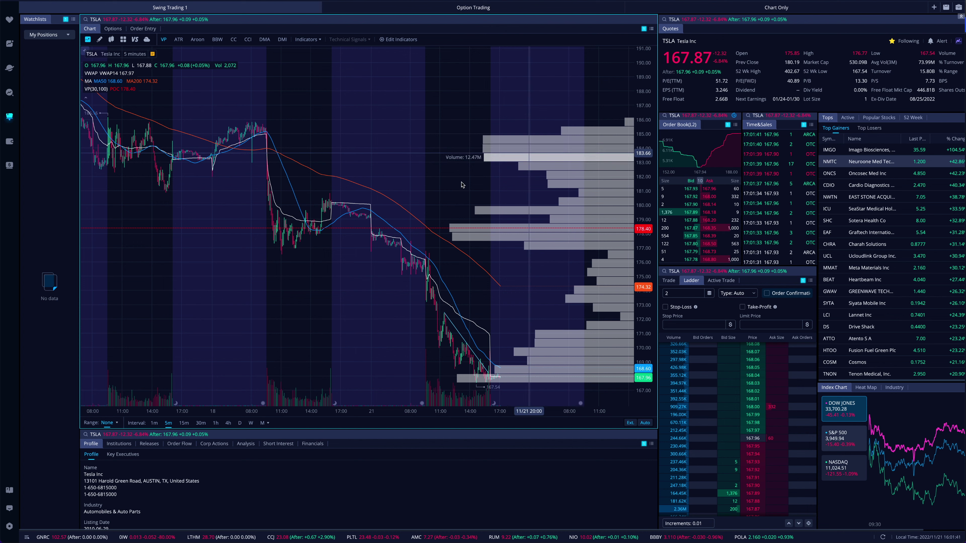
pyautogui.hscroll(5, 473, 307)
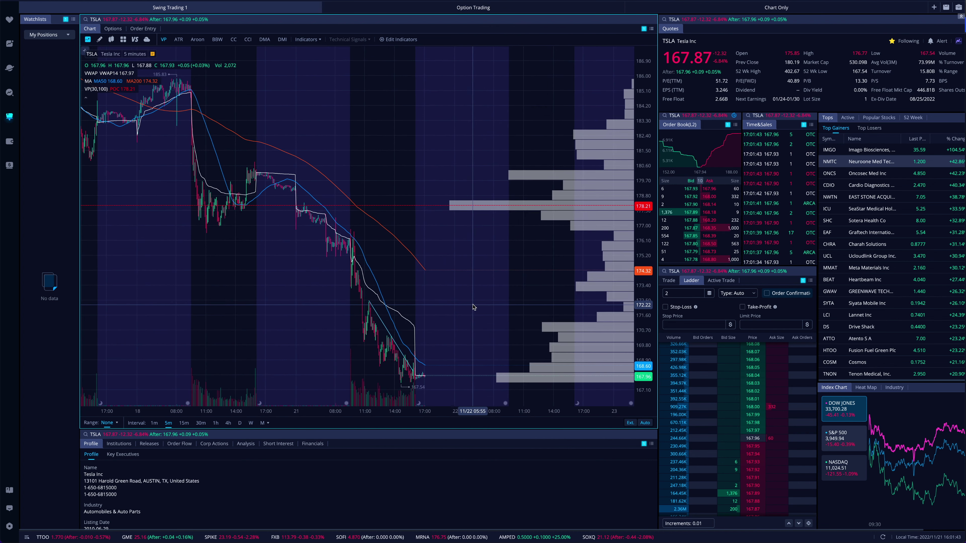
pyautogui.hscroll(1, 473, 307)
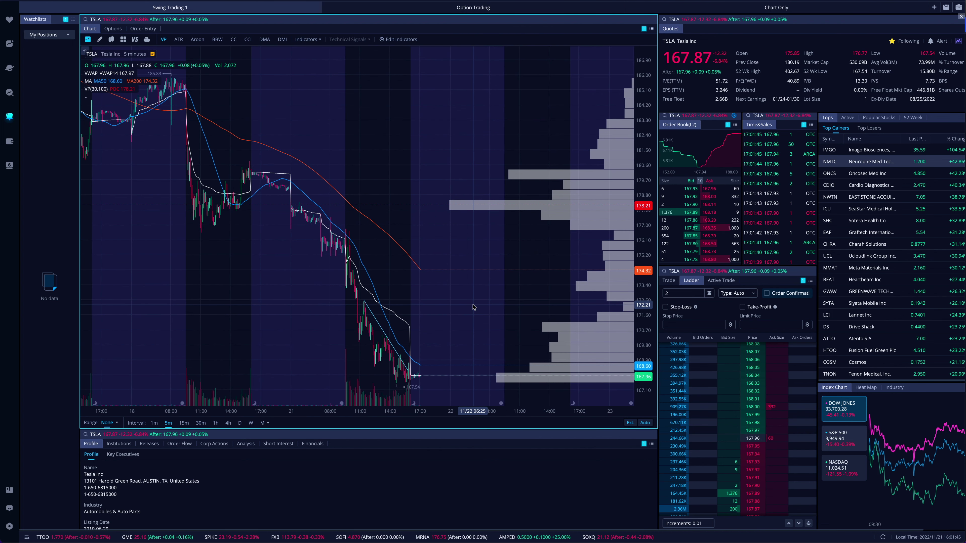
pyautogui.hscroll(-2, 462, 315)
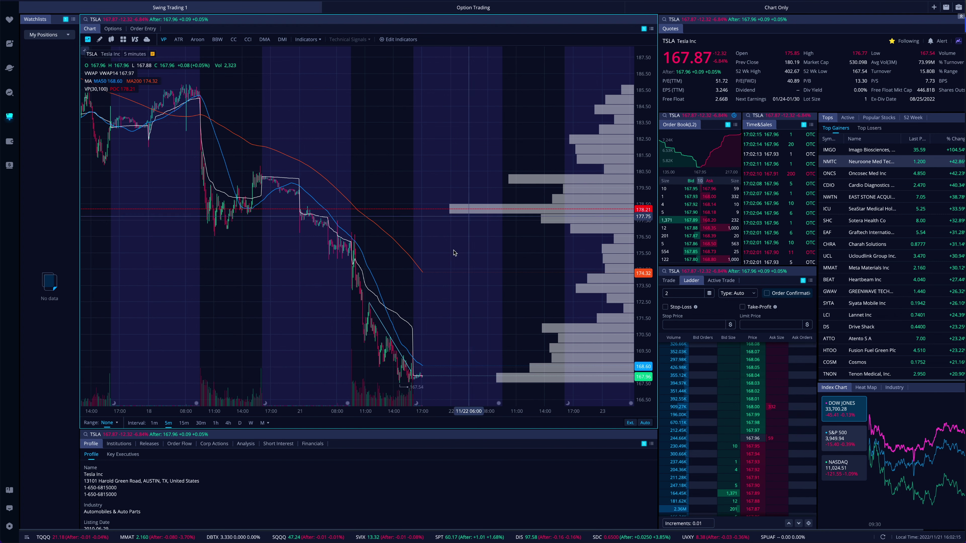
pyautogui.click(240, 423)
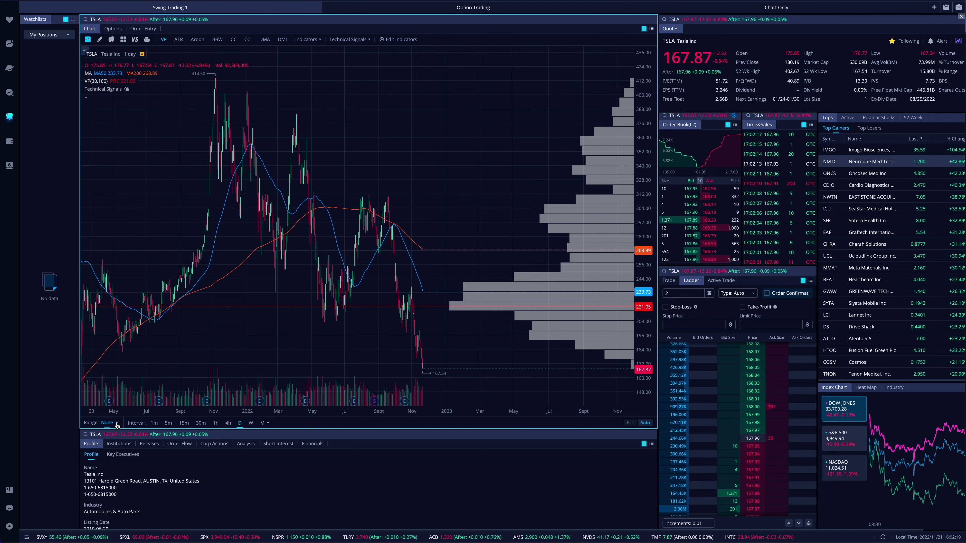
# Zoom out and pan the daily chart back to late 2020 to see the full-range profile
pyautogui.scroll(-1, 477, 327)
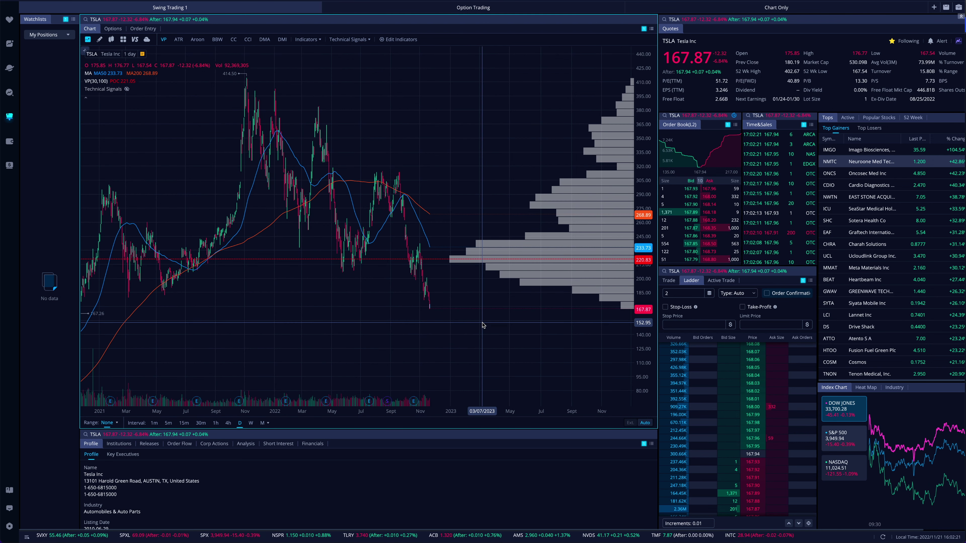
pyautogui.hscroll(-3, 500, 328)
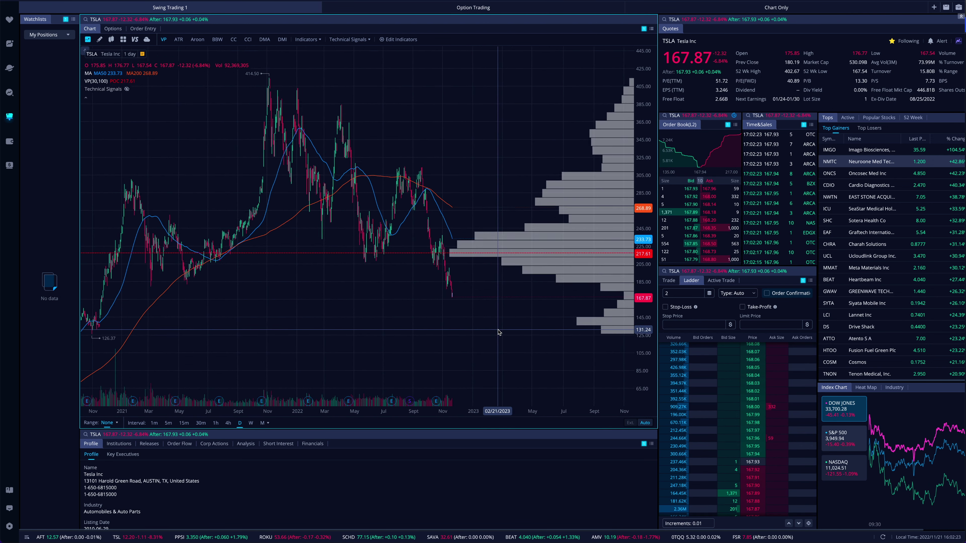